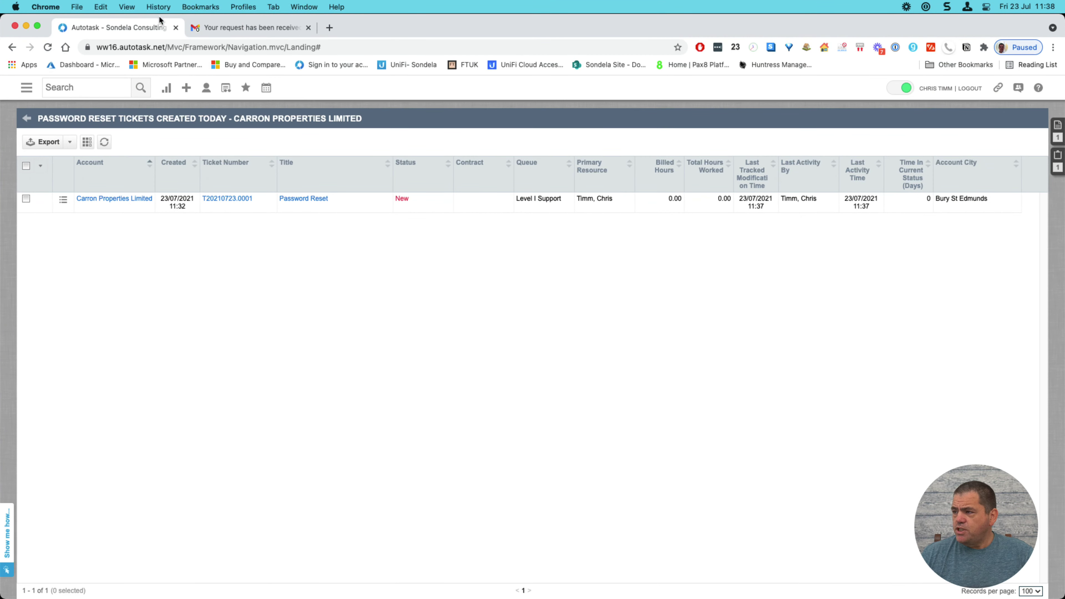
{"action": "left_click", "coordinate": [250, 27]}
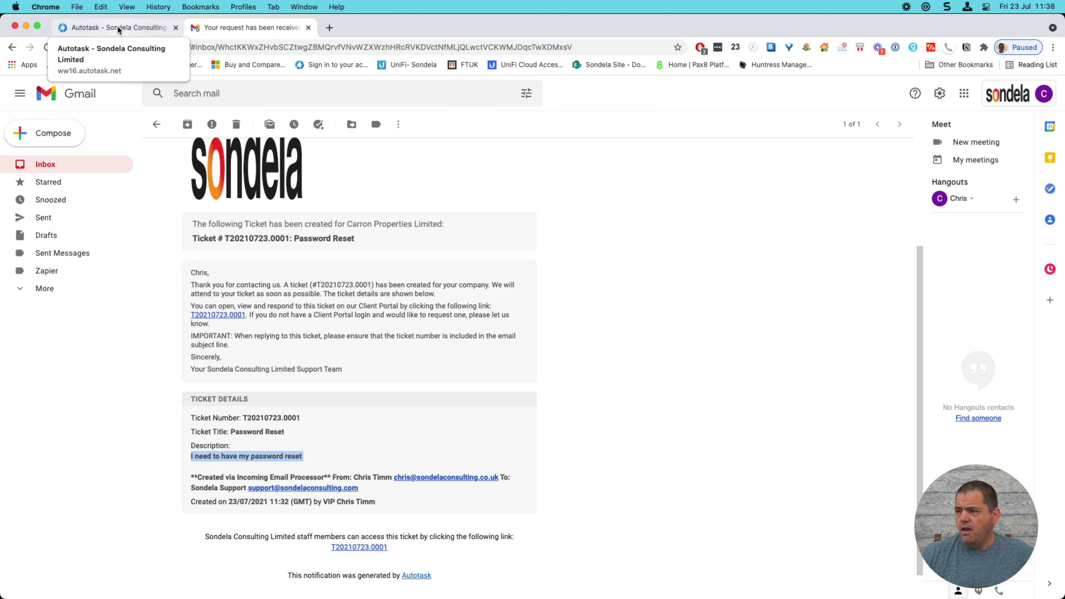
- Open Password Reset ticket T20210723.0001 from the Autotask tickets list
{"action": "left_click", "coordinate": [117, 26]}
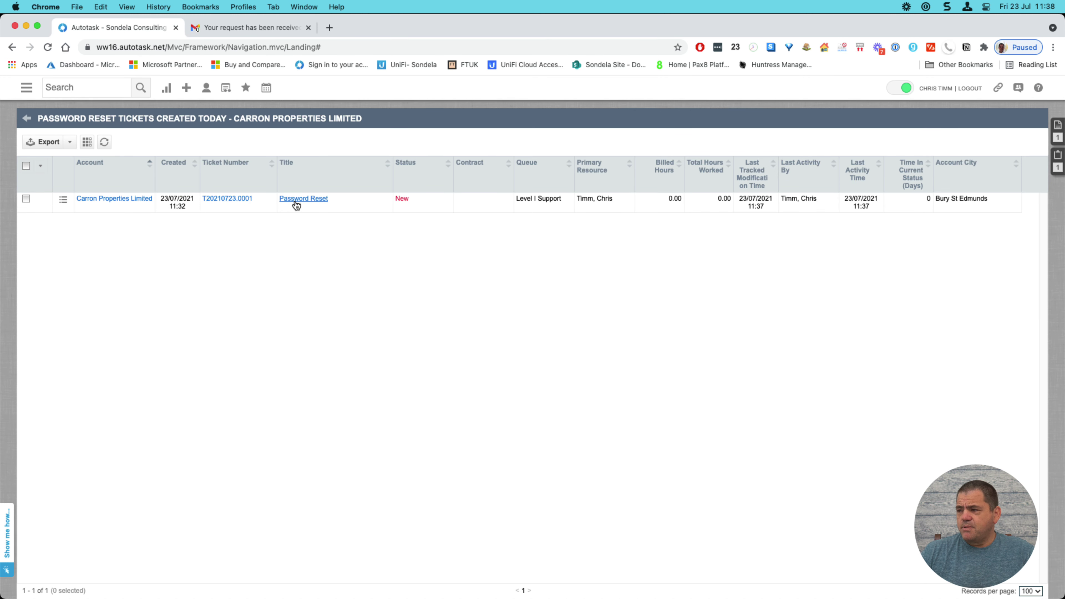
{"action": "left_click", "coordinate": [304, 198]}
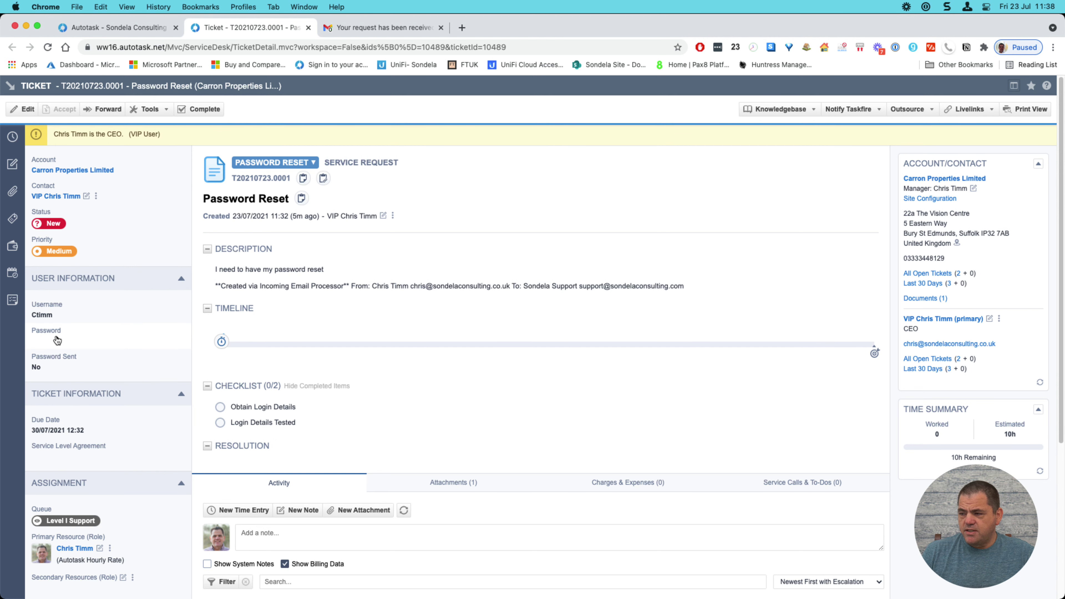
- Enter a temporary password in the ticket's User Information Password field and save the ticket
{"action": "left_click", "coordinate": [21, 111]}
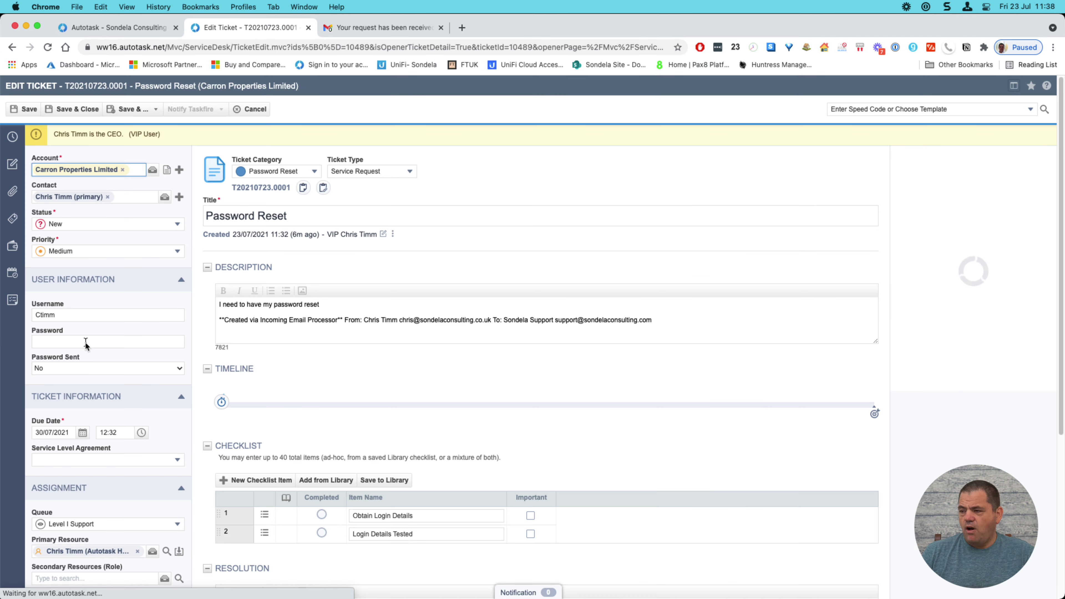
{"action": "left_click", "coordinate": [83, 341]}
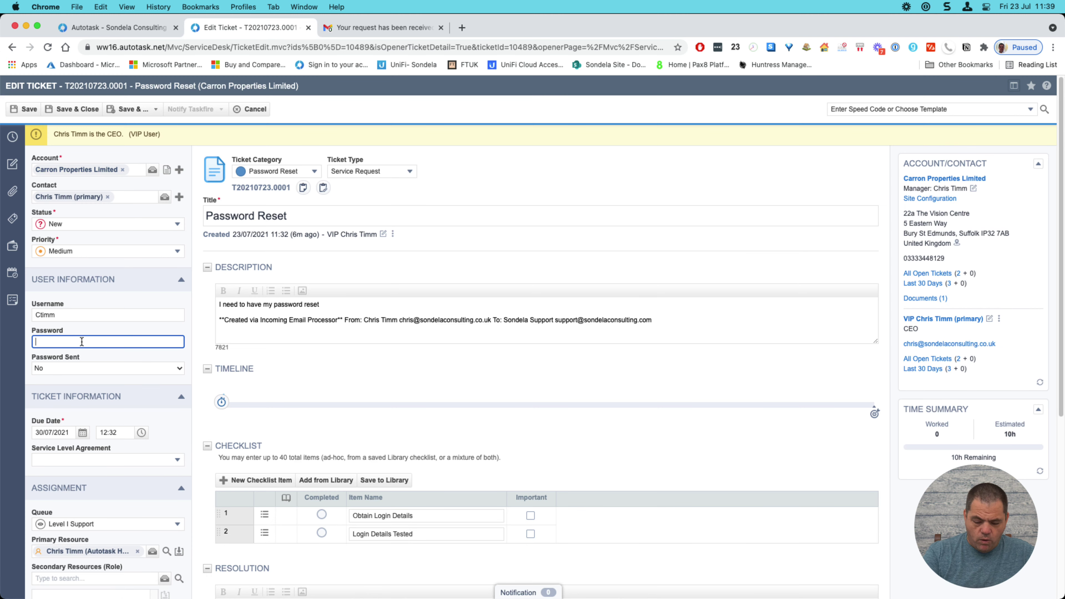
{"action": "type", "text": "tea"}
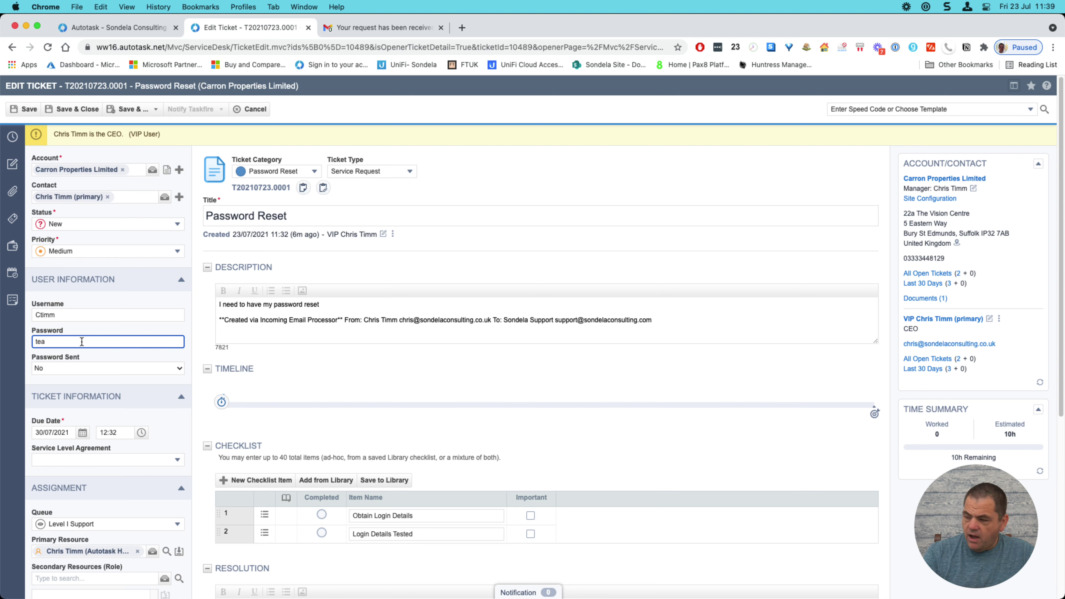
{"action": "key", "text": "BackSpace"}
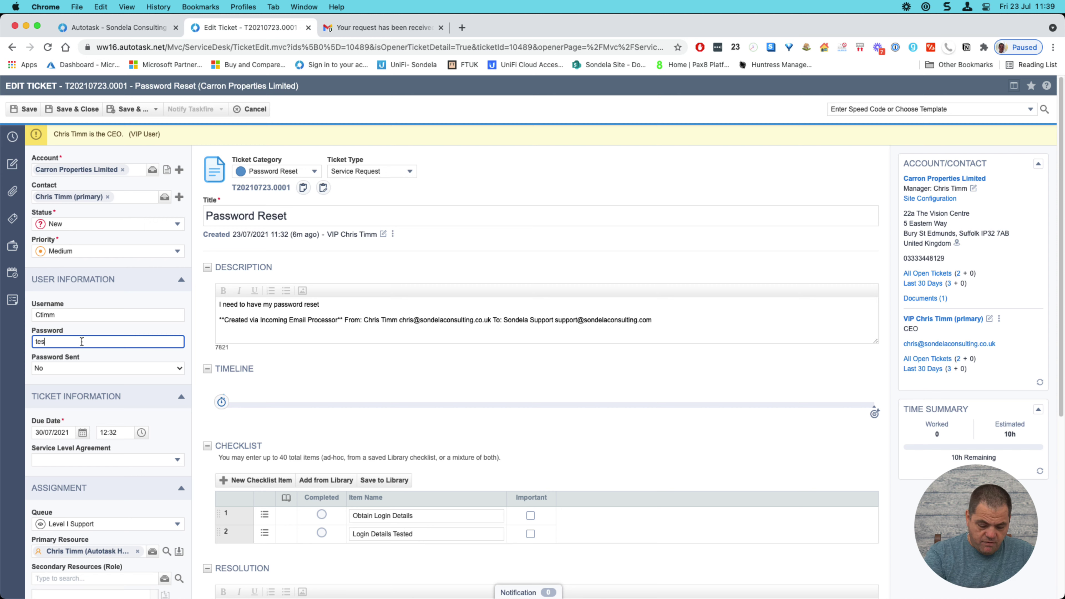
{"action": "type", "text": "st123"}
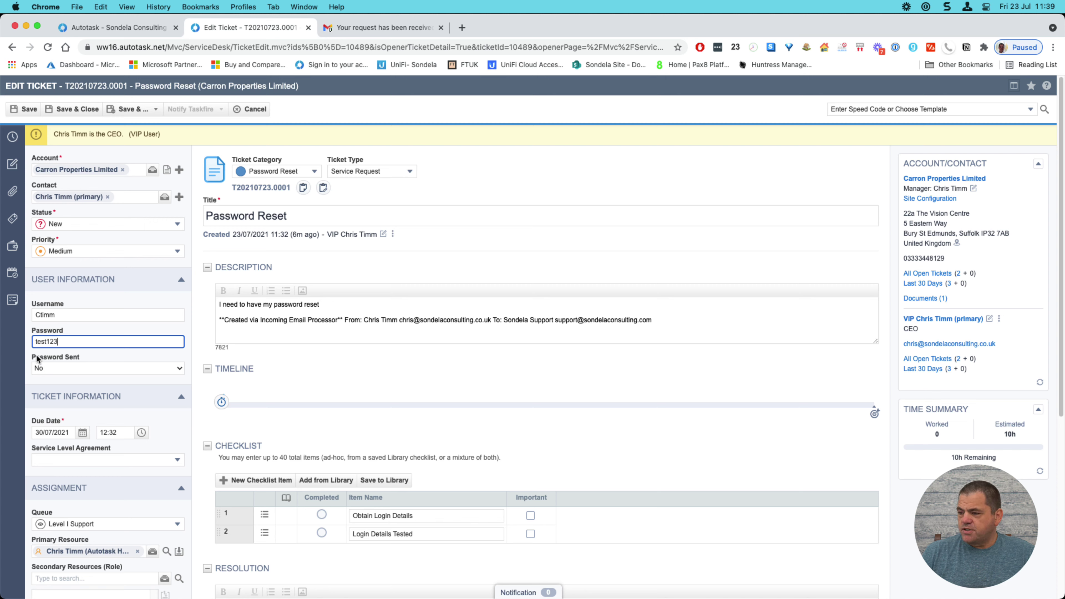
{"action": "left_click_drag", "start_coordinate": [74, 343], "coordinate": [29, 342]}
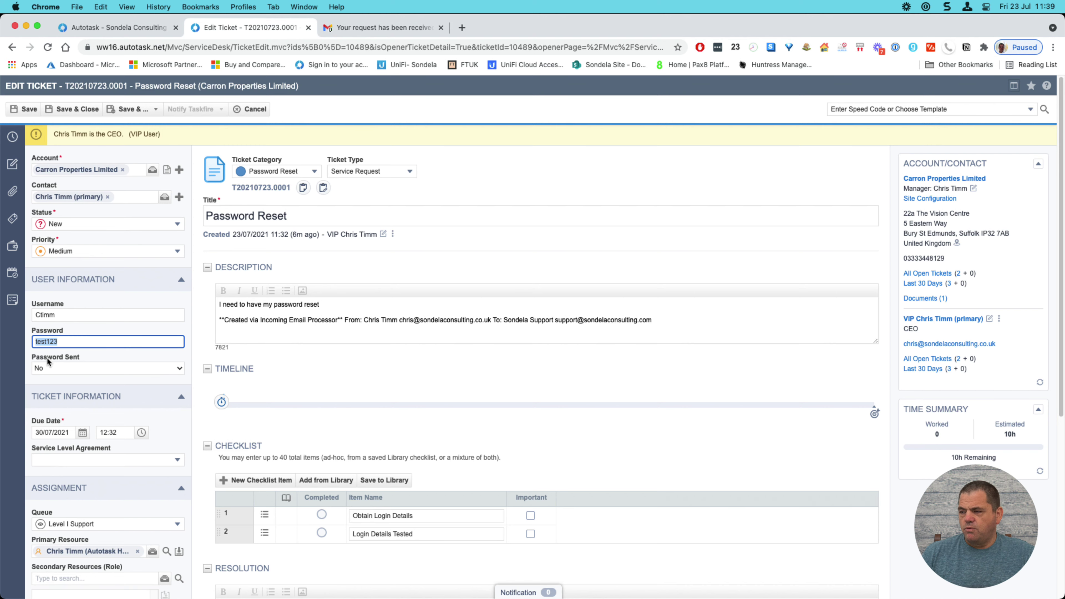
{"action": "left_click", "coordinate": [28, 110]}
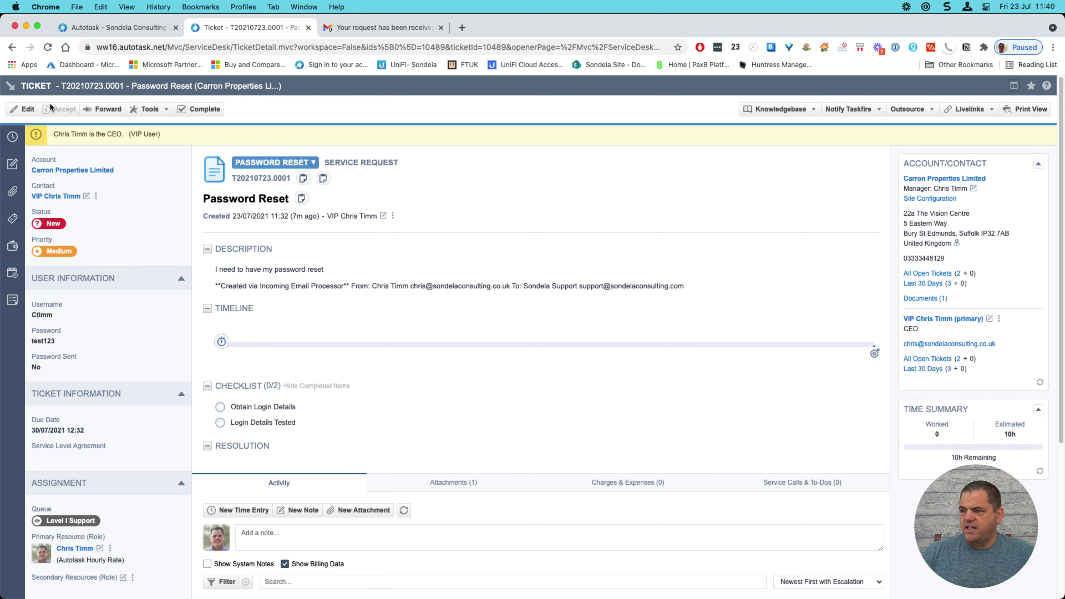
- Reload the saved ticket to confirm the password, then return to the ticket-created email in Gmail
{"action": "left_click", "coordinate": [52, 47]}
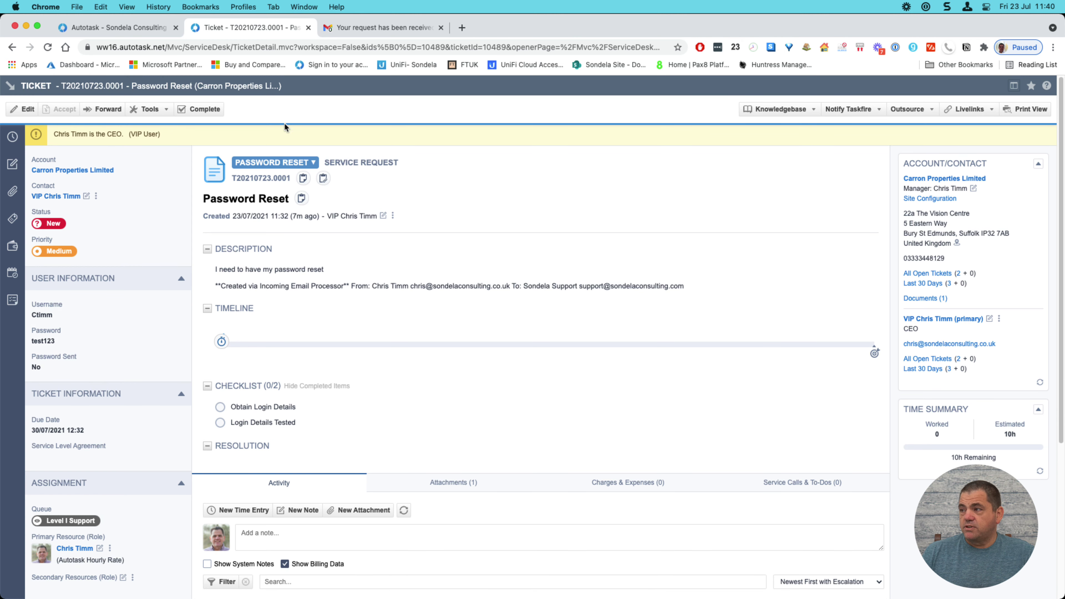
{"action": "left_click", "coordinate": [381, 28]}
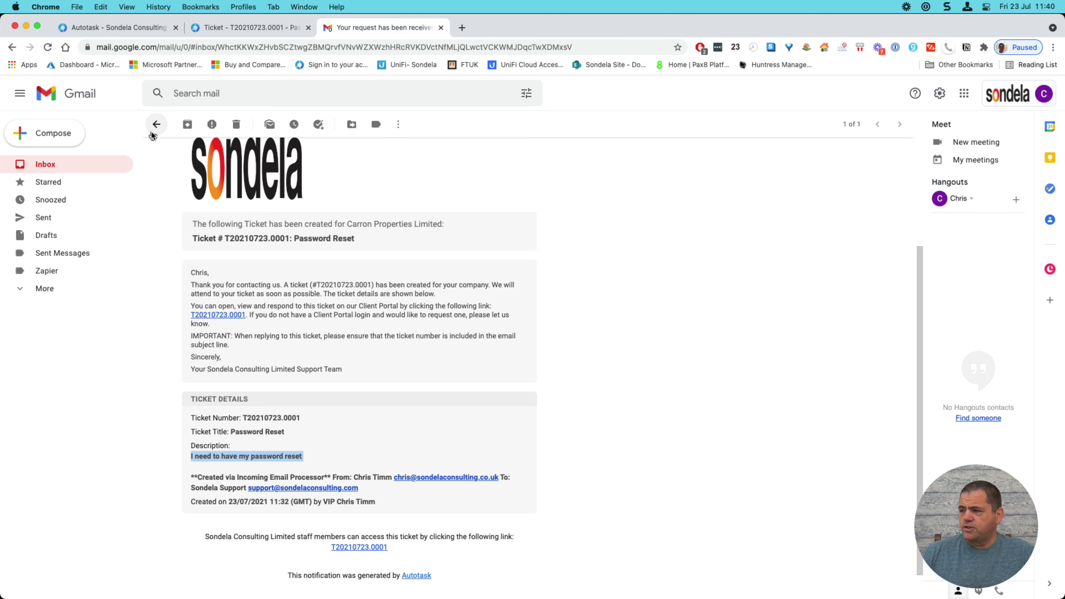
- From the Gmail inbox, open the 'YOUR TEMP PASSWORD-T20210723.0001' email and highlight the temporary password
{"action": "left_click", "coordinate": [158, 124]}
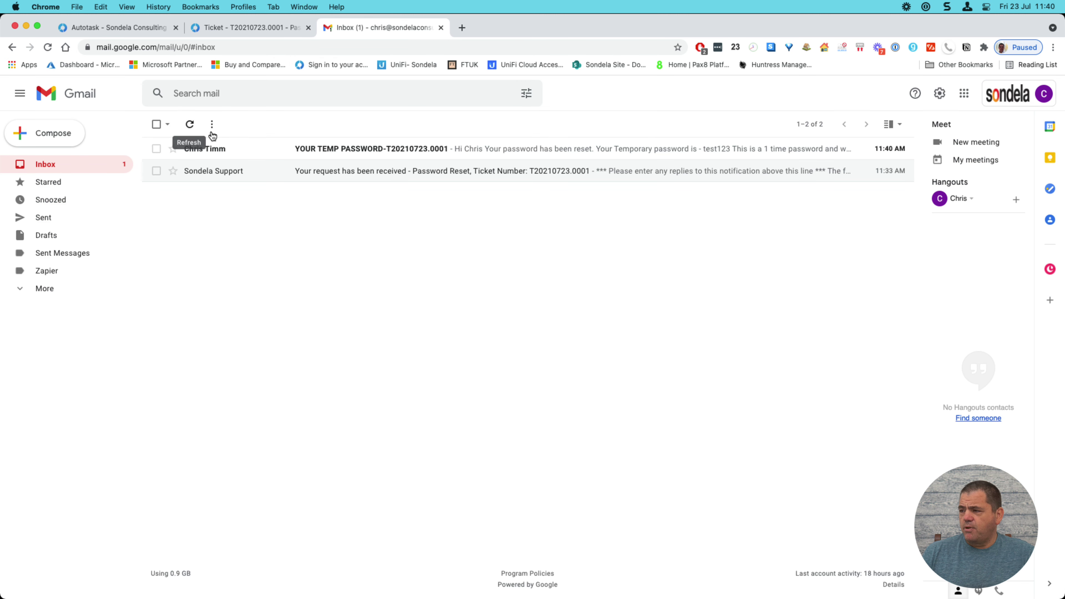
{"action": "left_click", "coordinate": [350, 153]}
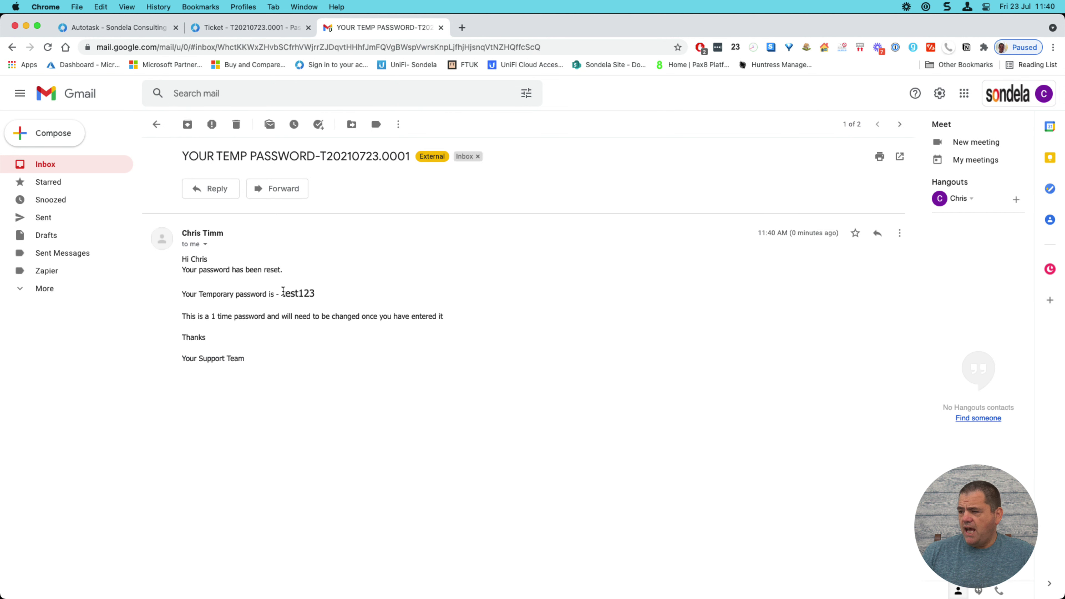
{"action": "left_click_drag", "start_coordinate": [281, 293], "coordinate": [339, 296]}
{"action": "left_click", "coordinate": [338, 484]}
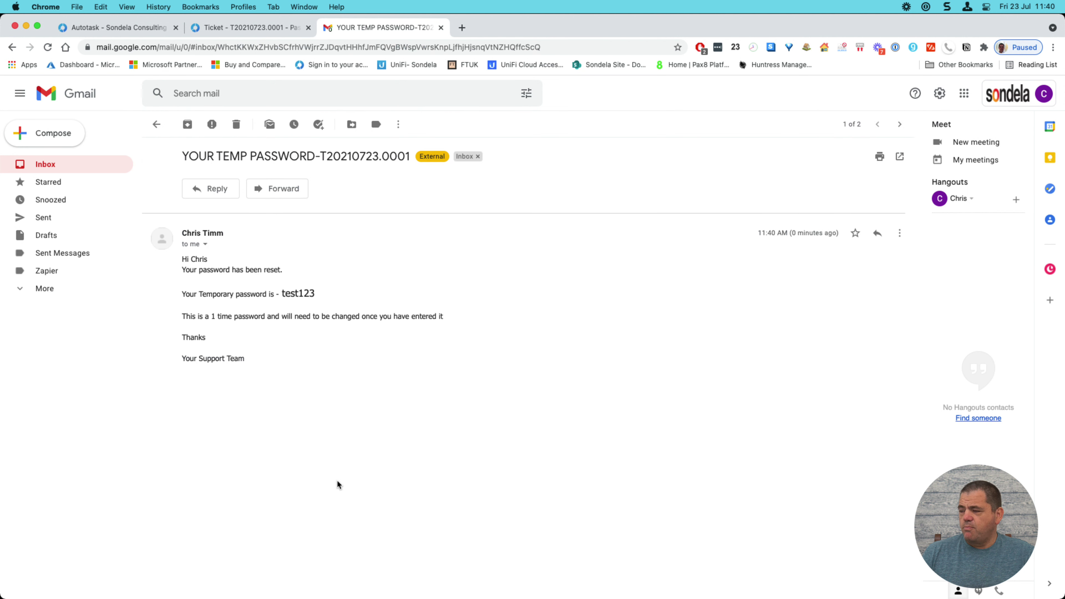
- Return to the open ticket in Autotask and reload it to show Password Sent = Yes
{"action": "left_click", "coordinate": [119, 28]}
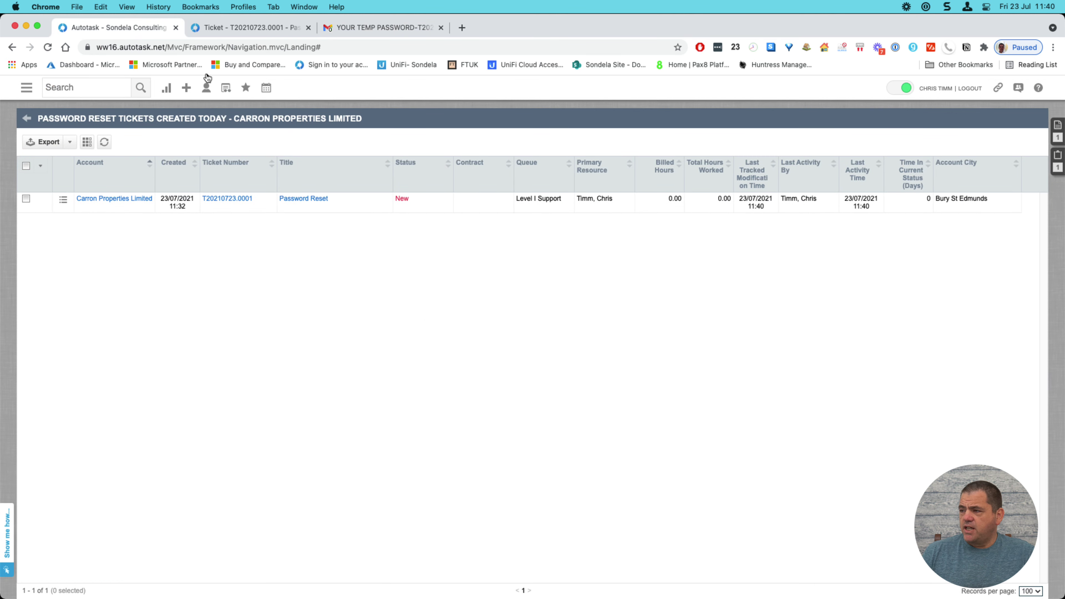
{"action": "left_click", "coordinate": [240, 28]}
{"action": "left_click", "coordinate": [147, 109]}
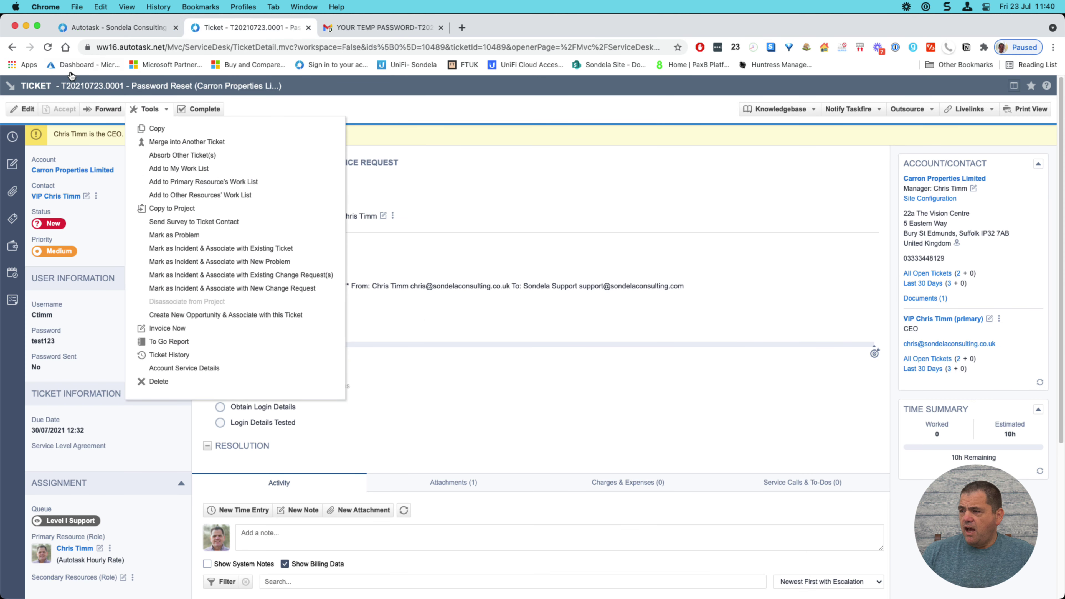
{"action": "left_click", "coordinate": [48, 47]}
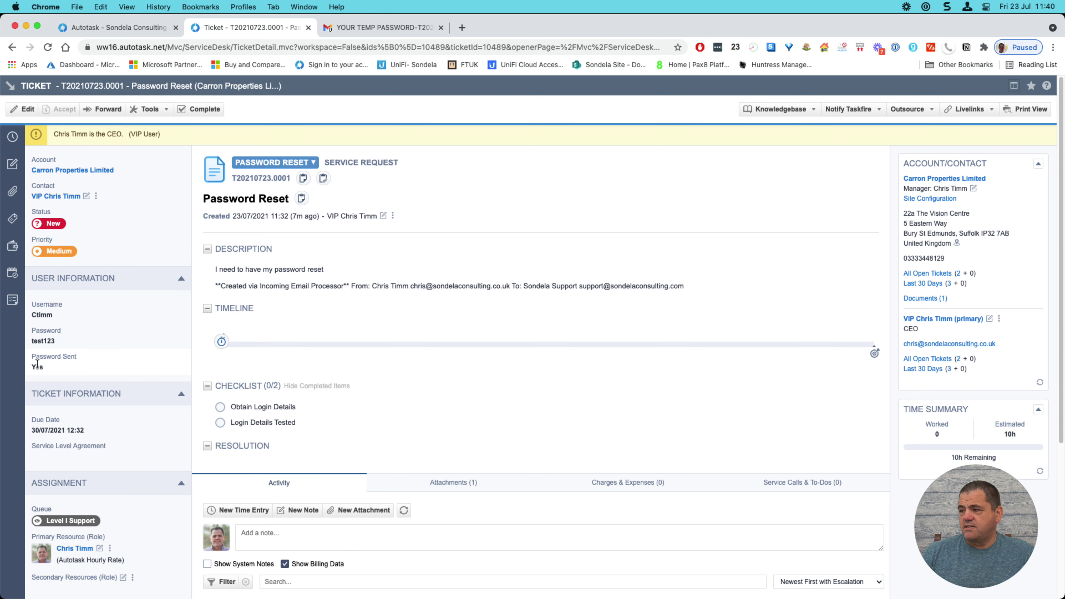
- Go to Admin > Workflow Rules and show the actions for the 'AAA- Sent Temp Password' rule
{"action": "left_click", "coordinate": [84, 28]}
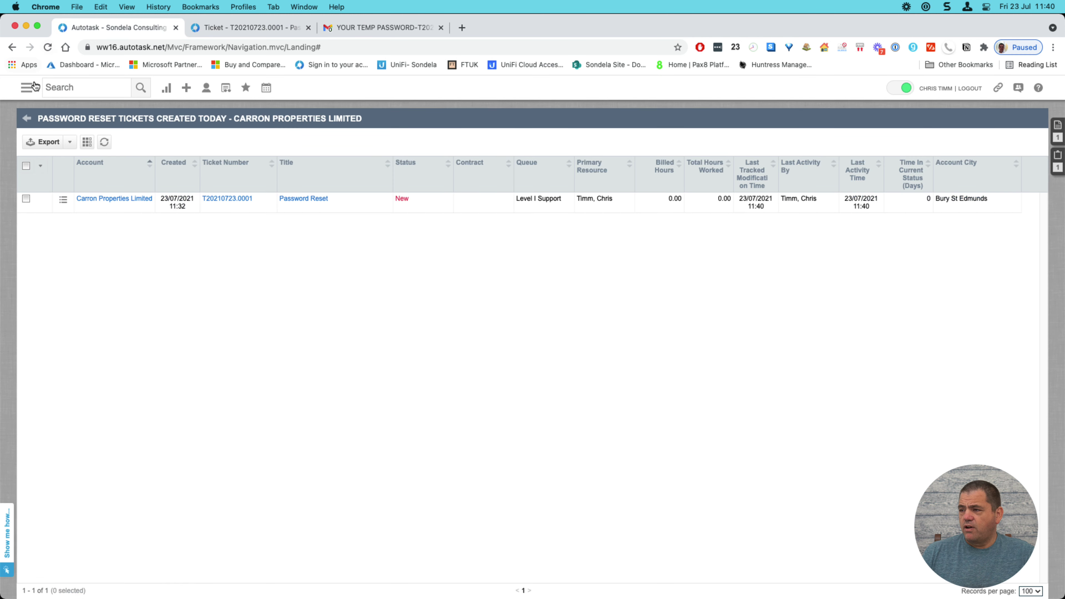
{"action": "left_click", "coordinate": [26, 90]}
{"action": "mouse_move", "coordinate": [52, 251]}
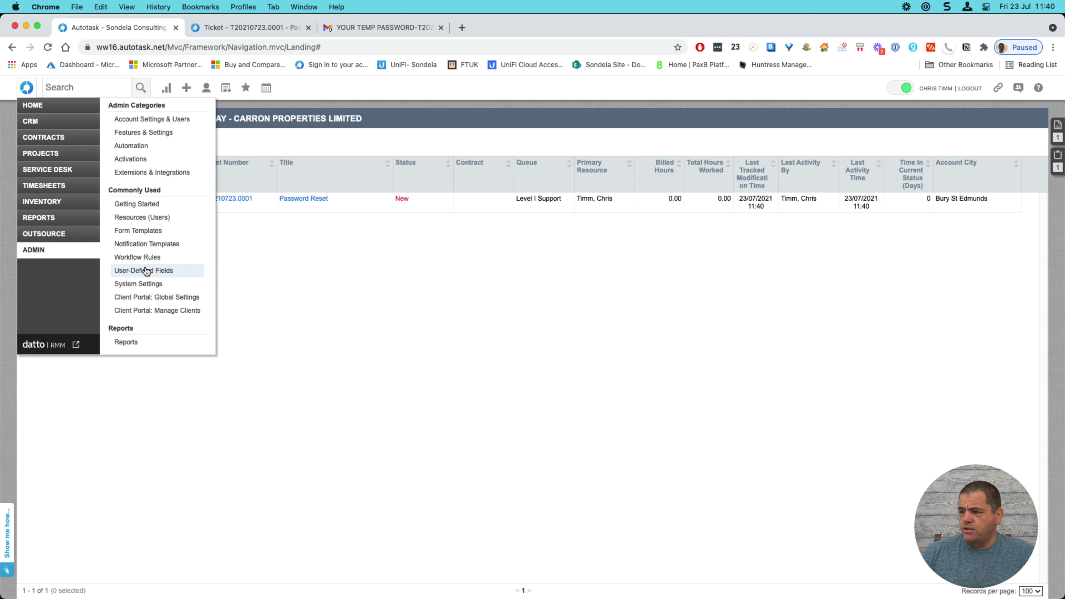
{"action": "left_click", "coordinate": [142, 258]}
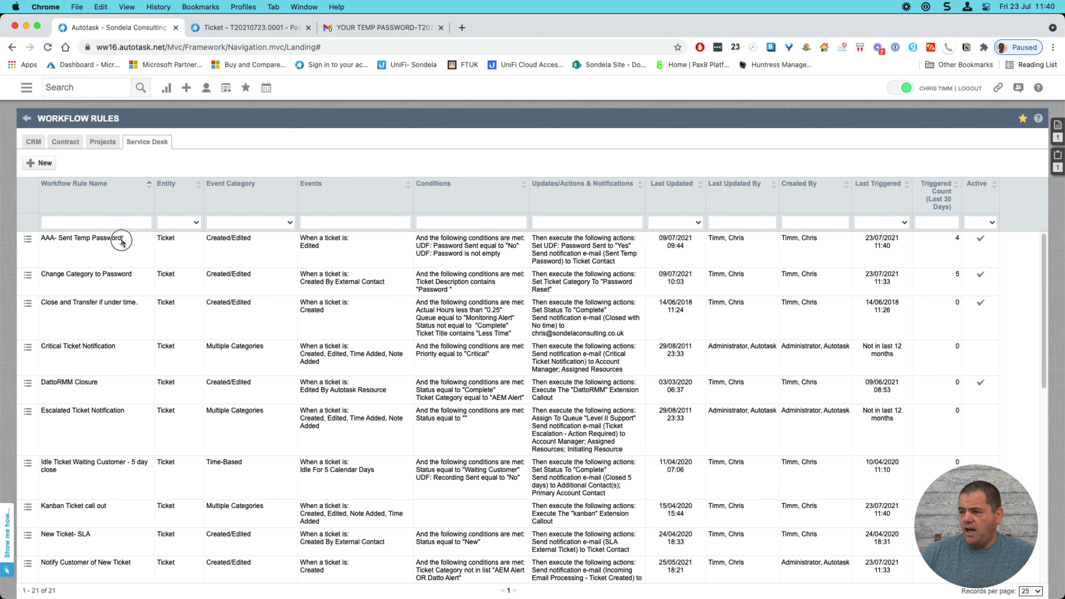
{"action": "left_click", "coordinate": [28, 238]}
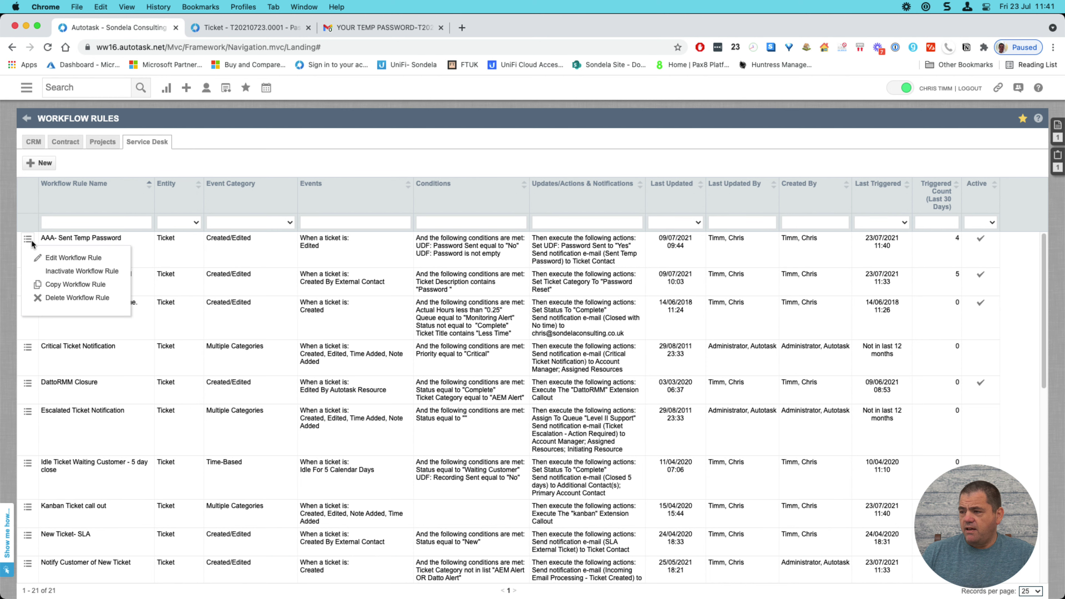
- Edit the 'AAA- Sent Temp Password' rule, reviewing its conditions, updates and notification settings
{"action": "left_click", "coordinate": [66, 258]}
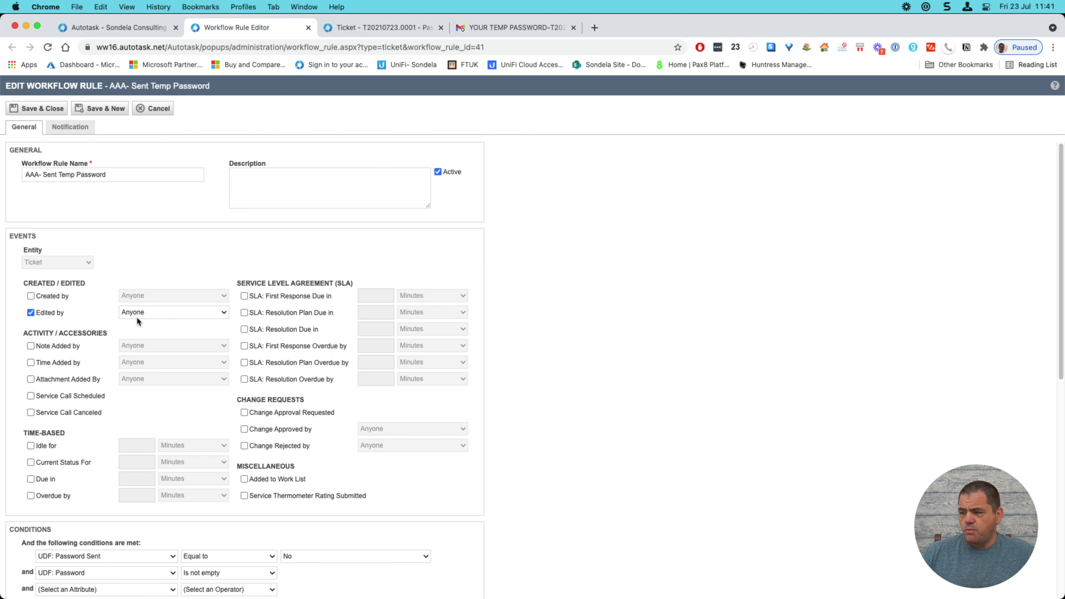
{"action": "scroll", "coordinate": [183, 366], "scroll_direction": "down", "scroll_amount": 5}
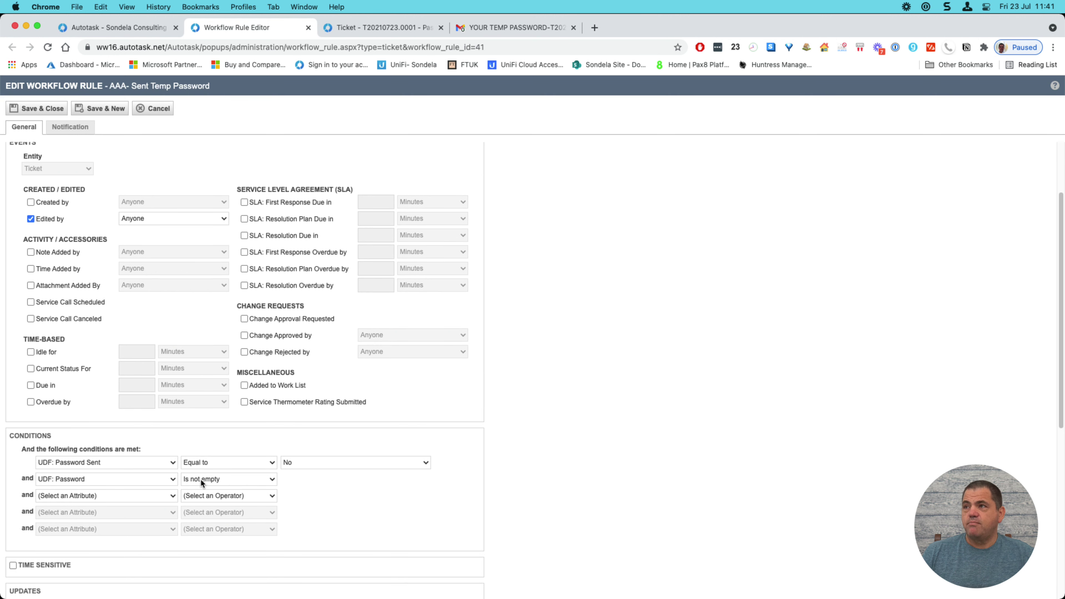
{"action": "scroll", "coordinate": [201, 479], "scroll_direction": "down", "scroll_amount": 4}
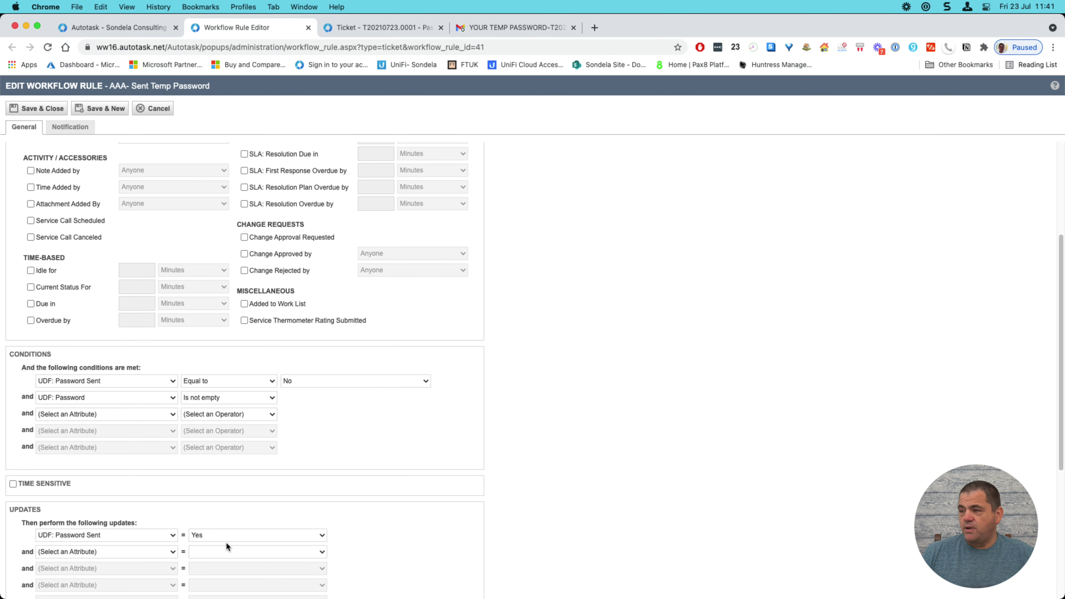
{"action": "left_click", "coordinate": [58, 128]}
{"action": "scroll", "coordinate": [254, 473], "scroll_direction": "down", "scroll_amount": 8}
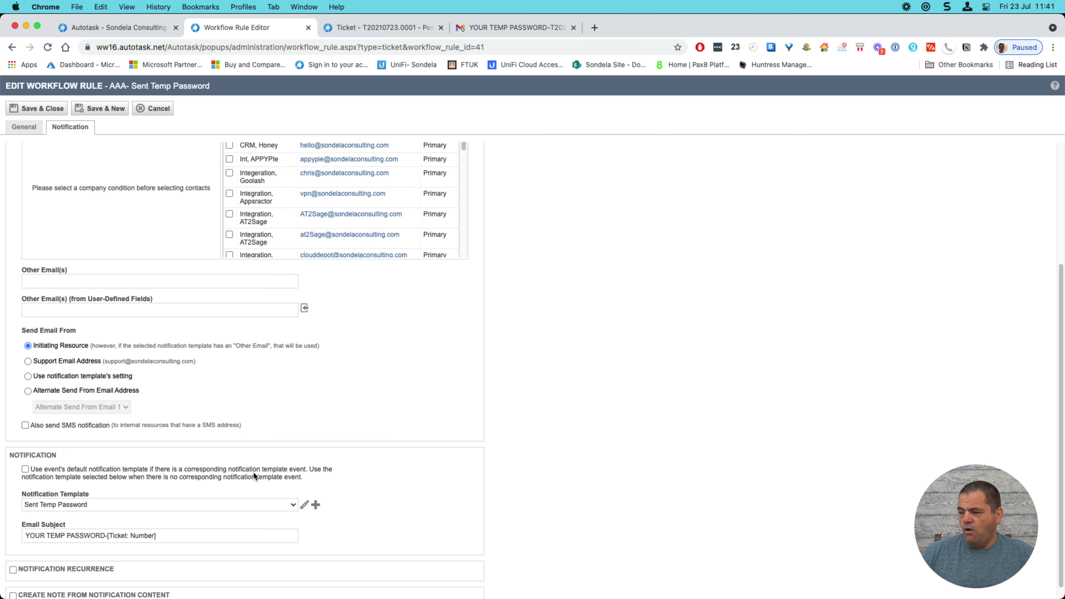
- Open the 'Sent Temp Password' template and highlight the [UDF:29682999:(Password)] variable in its body
{"action": "left_click", "coordinate": [303, 505]}
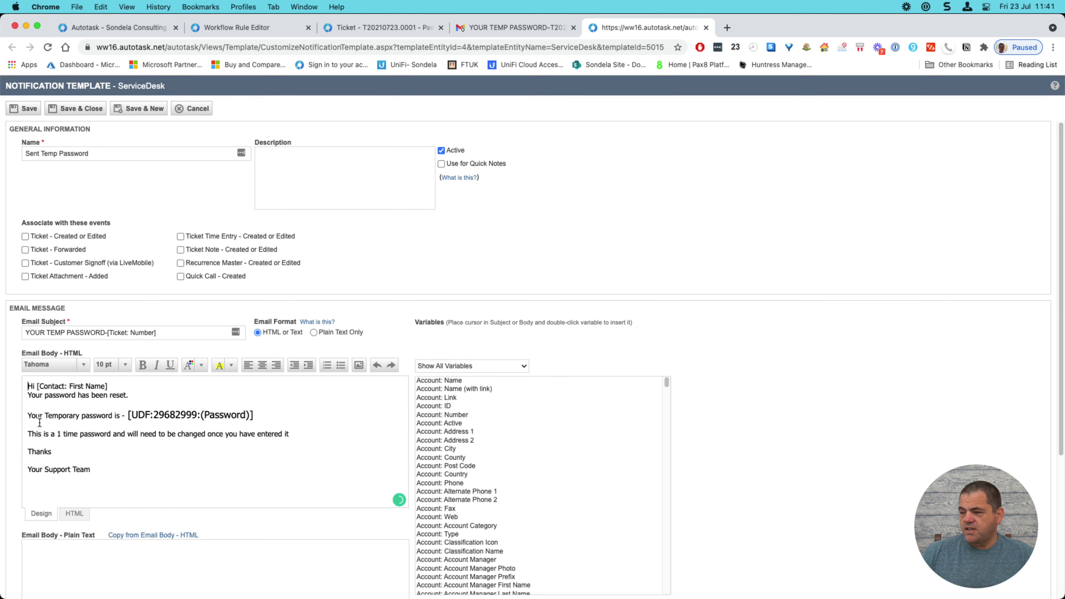
{"action": "left_click_drag", "start_coordinate": [129, 414], "coordinate": [261, 418]}
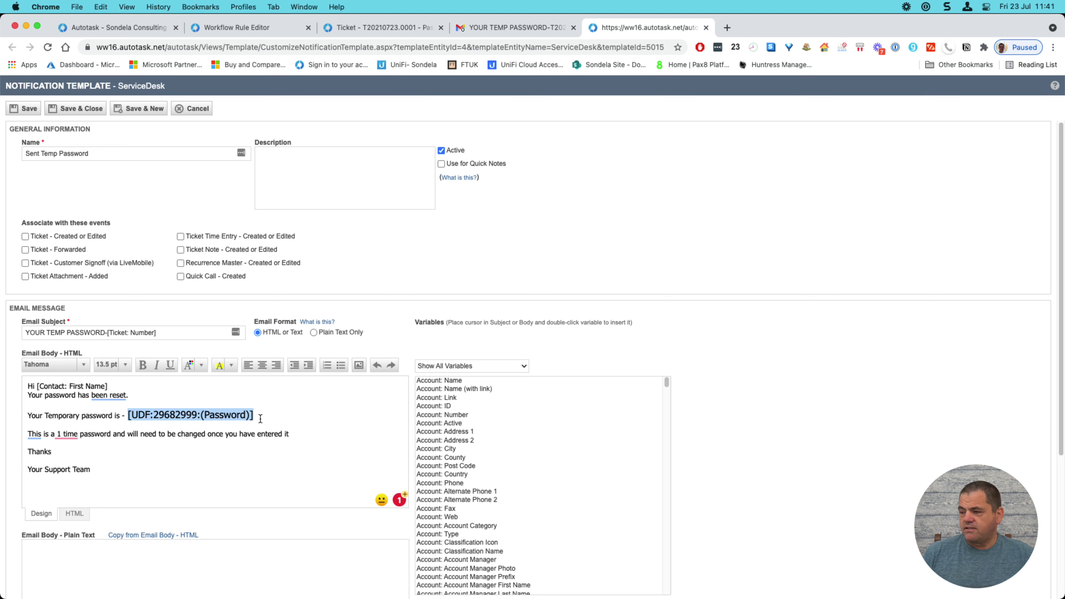